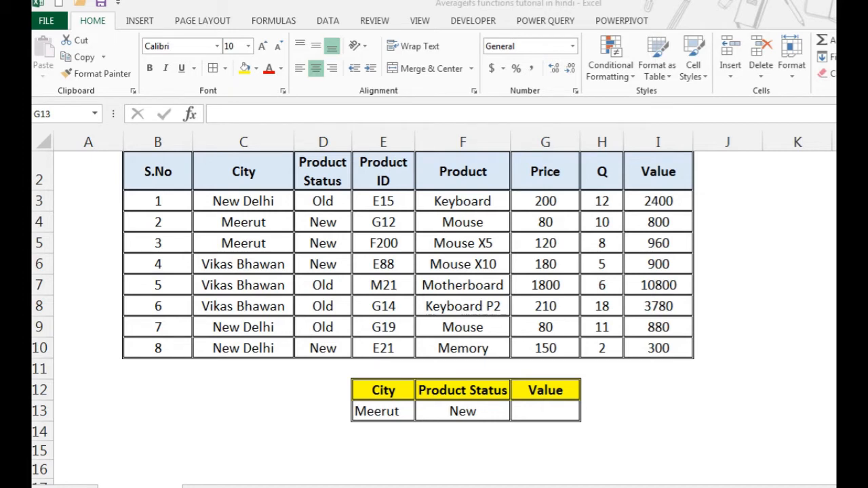
# - Start an AVERAGEIFS formula in the summary table's Value cell, G13
pyautogui.click(534, 413)
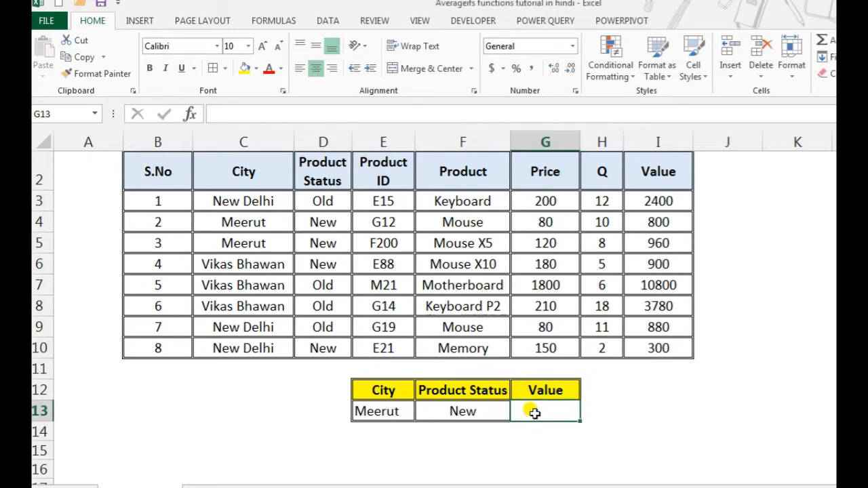
pyautogui.write('=aver')
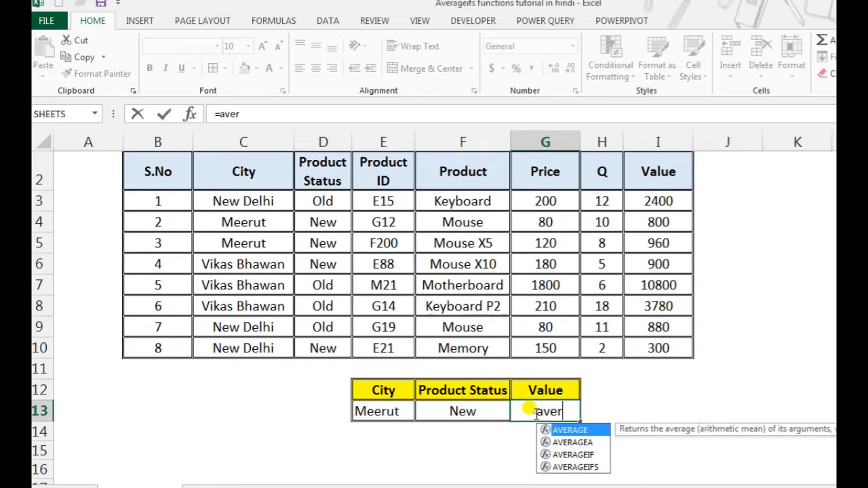
pyautogui.press('Down')
pyautogui.press('Down')
pyautogui.press('Down')
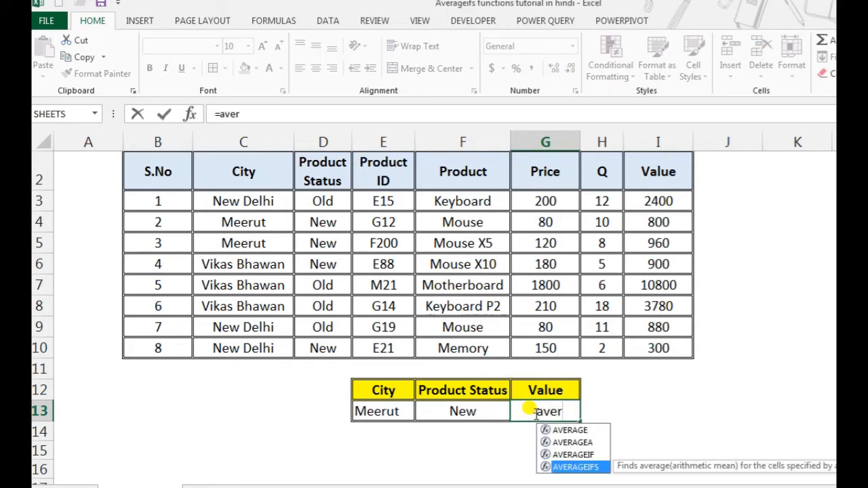
pyautogui.press('Tab')
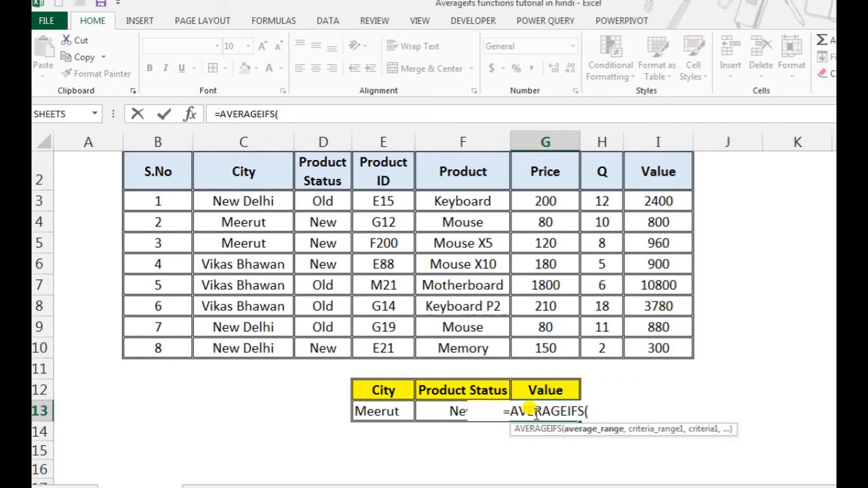
# - Set the formula's average range to the Value data in I3:I10
pyautogui.press('Up')
pyautogui.press('Up')
pyautogui.press('Up')
pyautogui.press('Up')
pyautogui.press('Up')
pyautogui.press('Up')
pyautogui.press('Up')
pyautogui.press('Up')
pyautogui.press('Up')
pyautogui.press('Up')
pyautogui.press('Up')
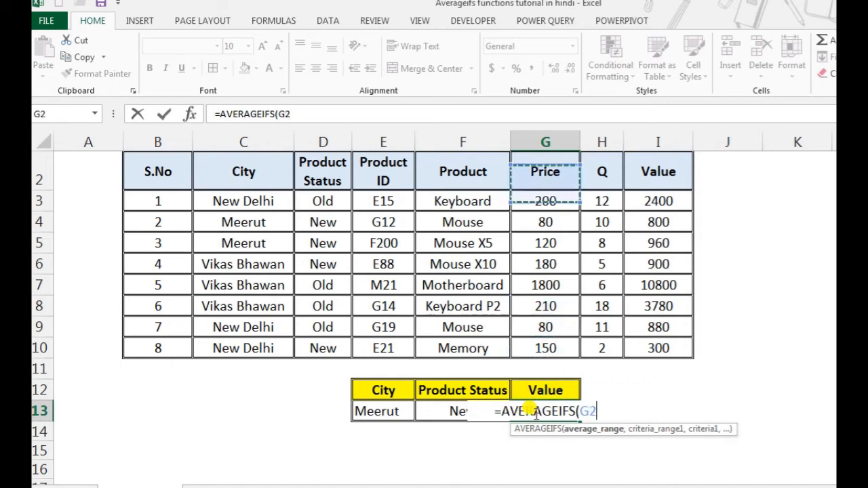
pyautogui.press('Right')
pyautogui.press('Right')
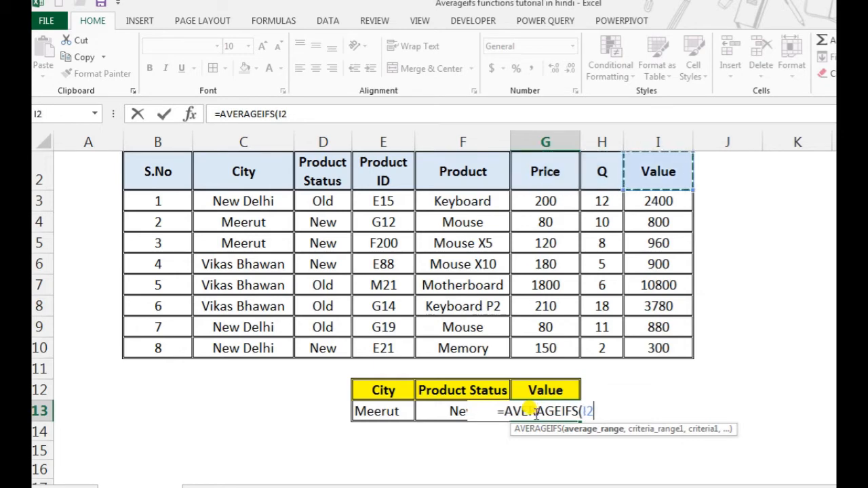
pyautogui.press('Down')
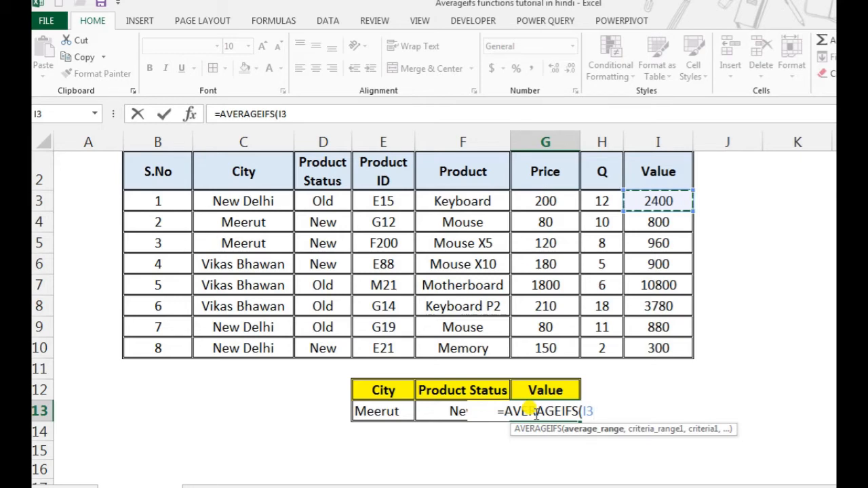
pyautogui.hotkey('ctrl', 'shift', 'Down')
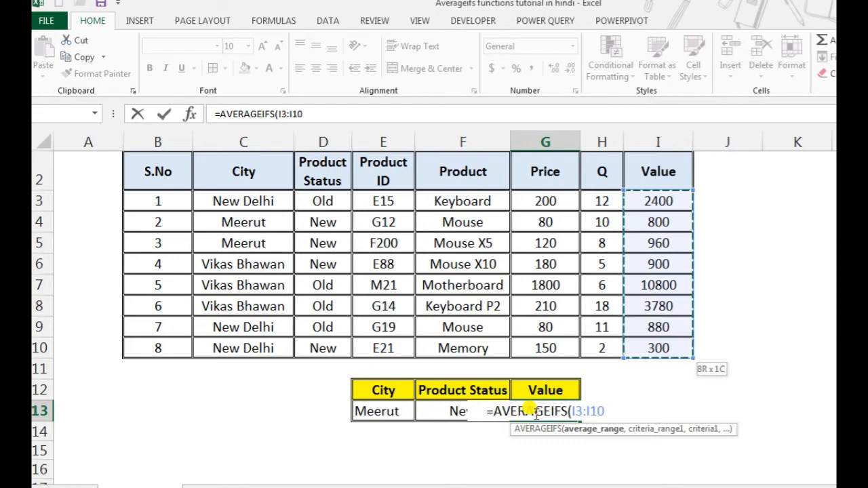
pyautogui.write(',')
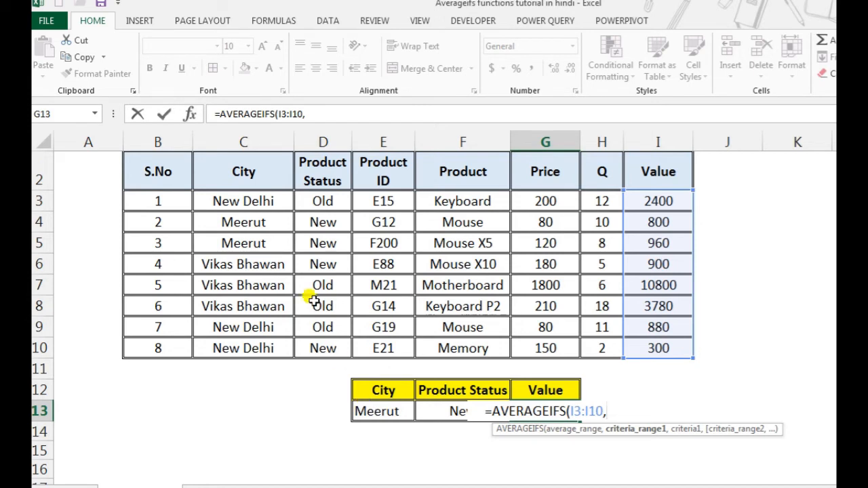
# - Add the Product Status data D3:D10 as the first criteria range, with cell F13 as its criterion
pyautogui.click(270, 236)
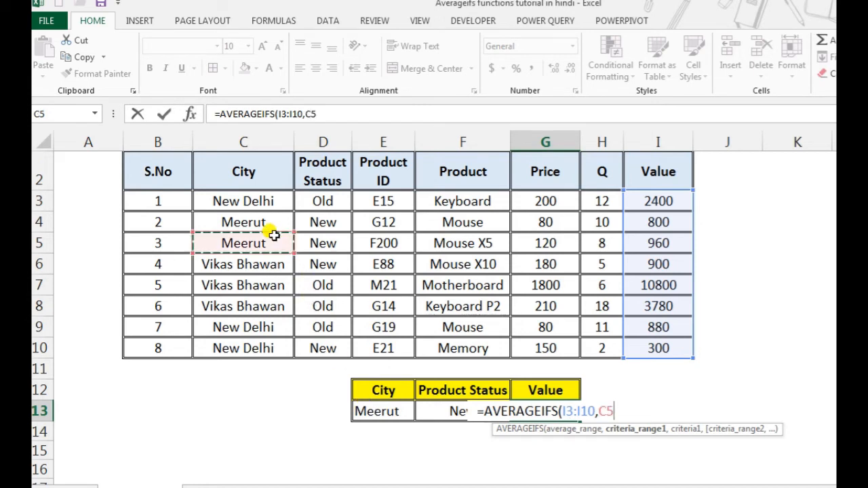
pyautogui.click(324, 215)
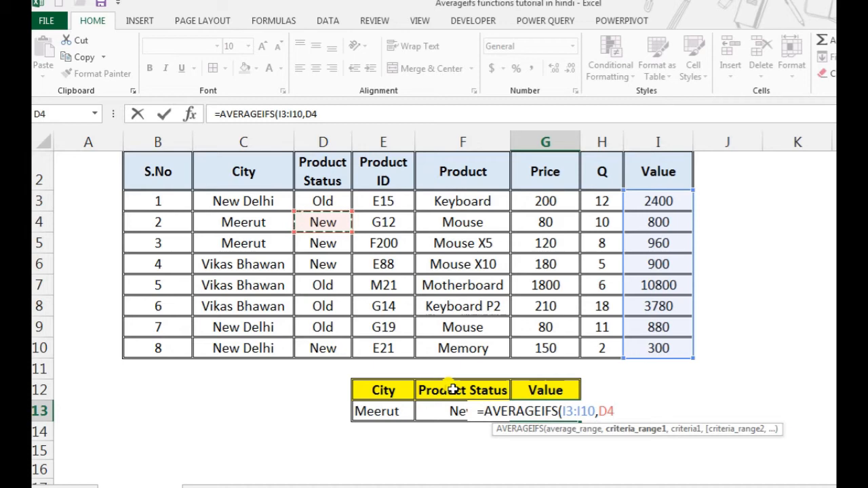
pyautogui.click(327, 199)
pyautogui.hotkey('ctrl', 'shift', 'Down')
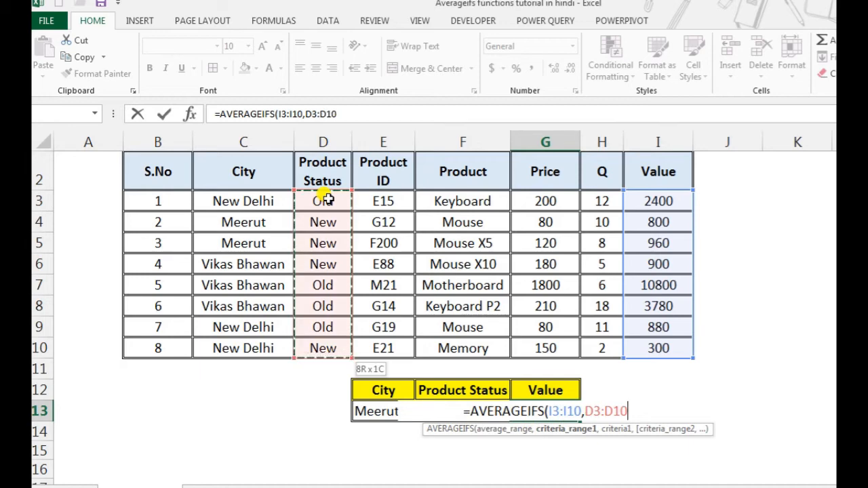
pyautogui.write(',')
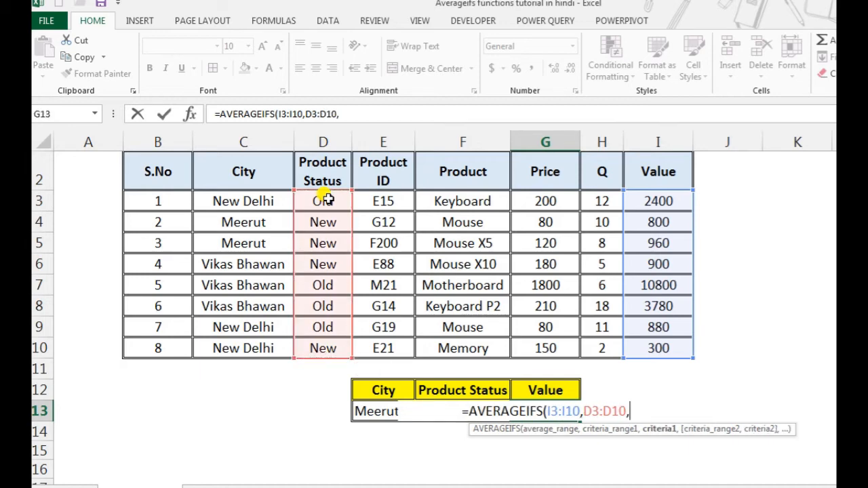
pyautogui.press('Left')
pyautogui.press('Left')
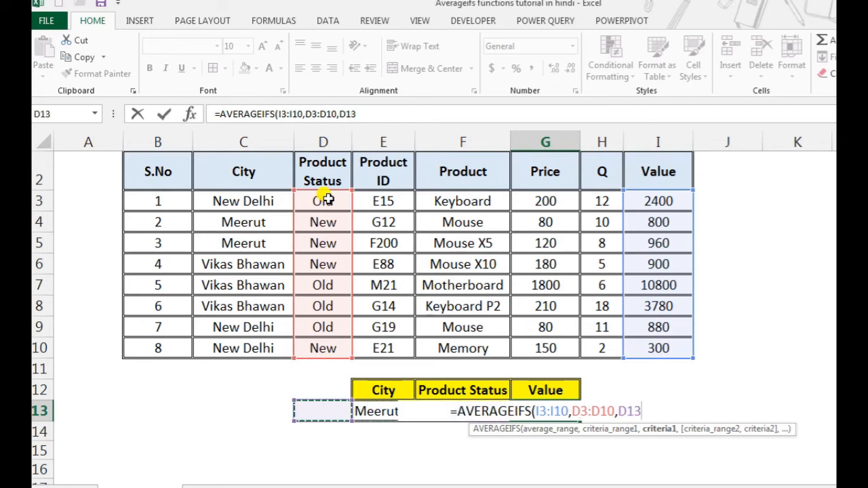
pyautogui.press('Right')
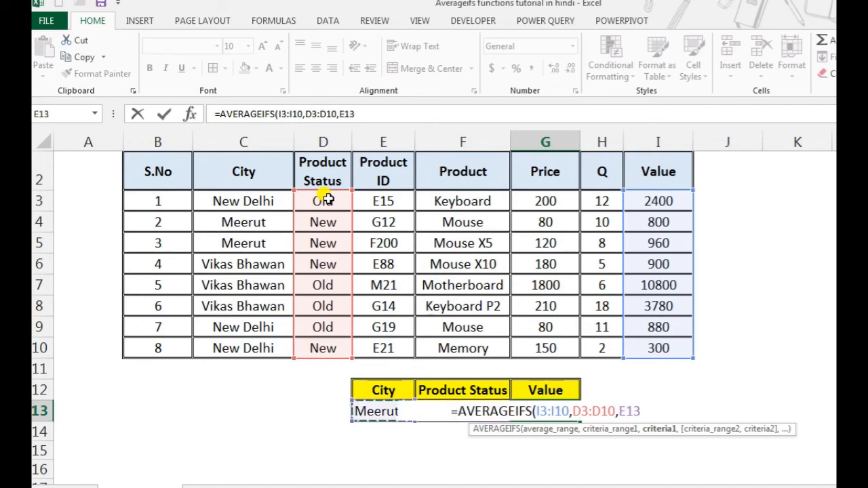
pyautogui.press('Right')
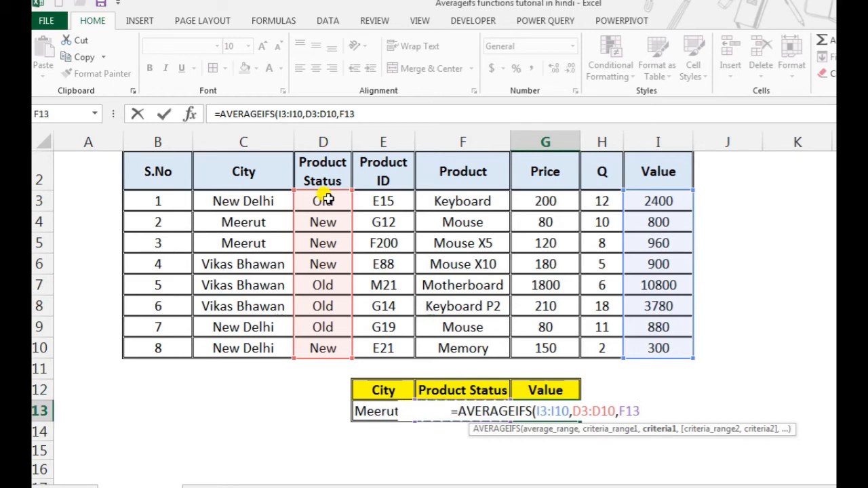
pyautogui.write(',')
# - Add the City data C3:C10 as the formula's second criteria range
pyautogui.press('Up')
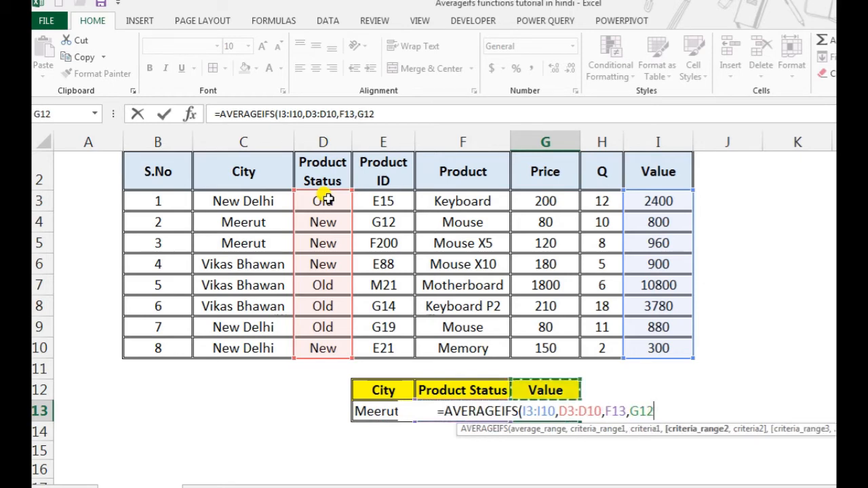
pyautogui.press('Up')
pyautogui.press('Up')
pyautogui.press('Up')
pyautogui.press('Up')
pyautogui.press('Up')
pyautogui.press('Up')
pyautogui.press('Up')
pyautogui.press('Up')
pyautogui.press('Up')
pyautogui.press('Up')
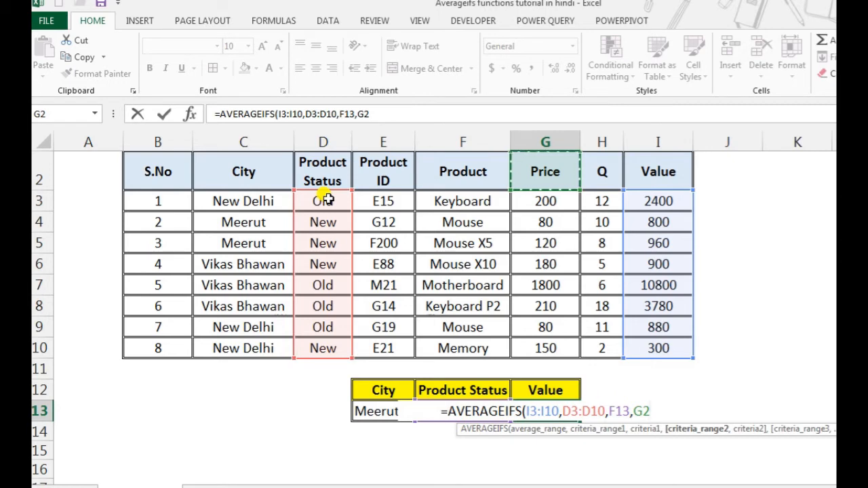
pyautogui.press('Left')
pyautogui.press('Left')
pyautogui.press('Left')
pyautogui.press('Left')
pyautogui.press('Left')
pyautogui.press('Right')
pyautogui.press('Down')
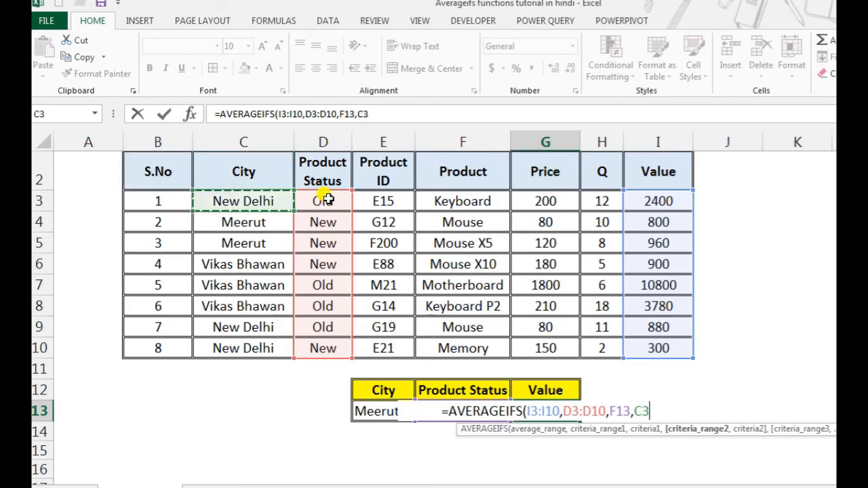
pyautogui.hotkey('ctrl', 'shift', 'Down')
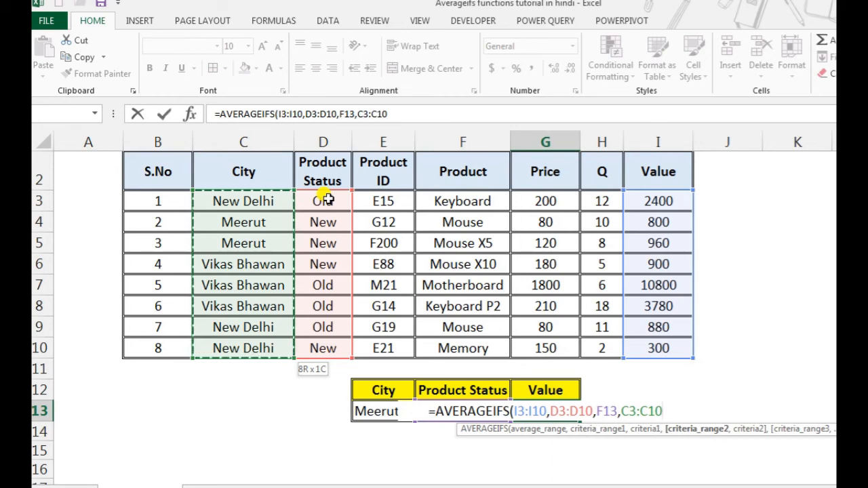
pyautogui.write(',')
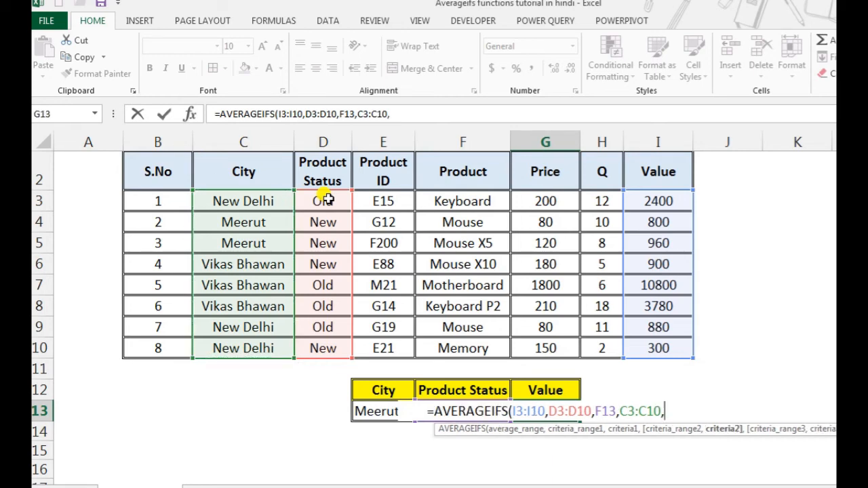
# - Use the city cell E13 as the second criterion and complete the AVERAGEIFS formula
pyautogui.press('Left')
pyautogui.press('Left')
pyautogui.press('Left')
pyautogui.press('Right')
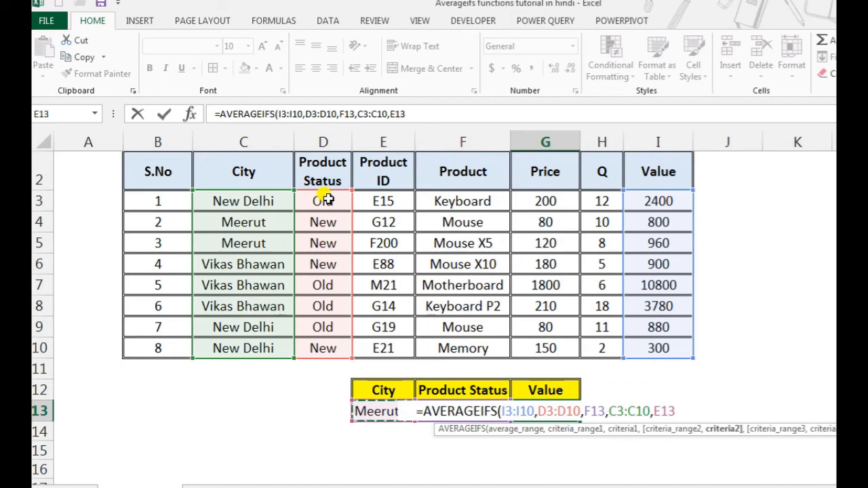
pyautogui.press('Return')
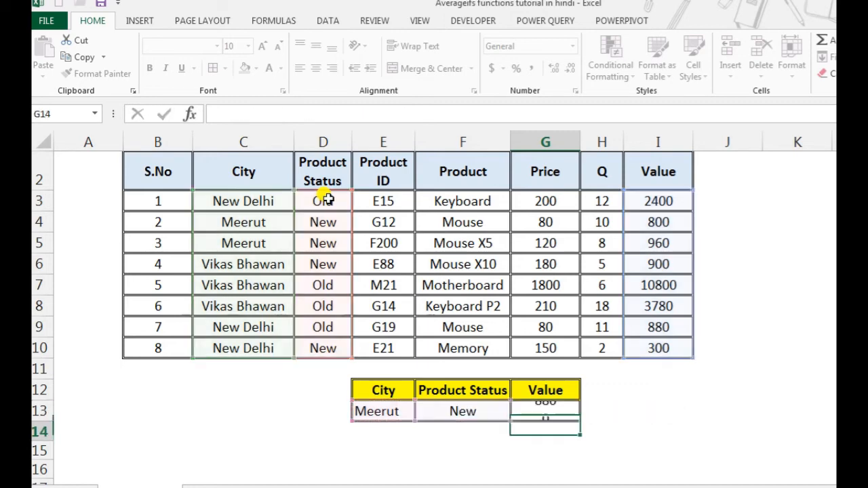
# - Examine the criteria cells E13 and F13 and check the Meerut rows with New status against their Value amounts
pyautogui.press('Up')
pyautogui.press('Left')
pyautogui.press('Left')
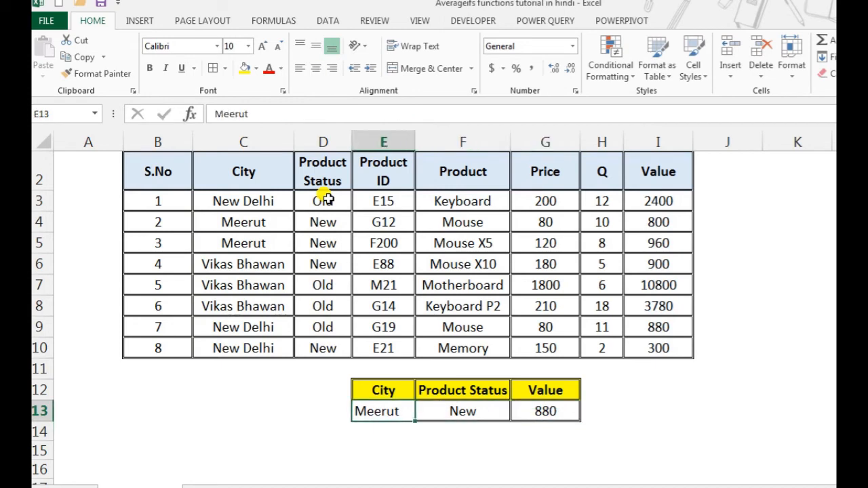
pyautogui.press('Right')
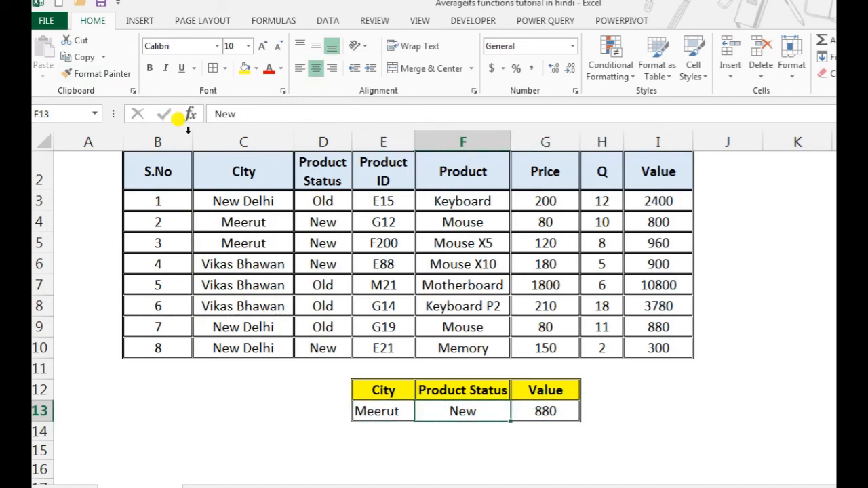
pyautogui.click(217, 214)
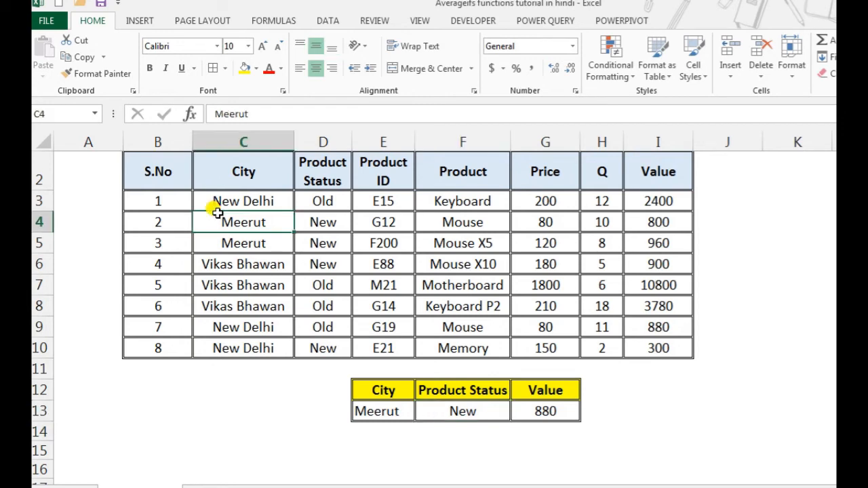
pyautogui.press('Right')
pyautogui.press('Left')
pyautogui.press('Right')
pyautogui.press('Down')
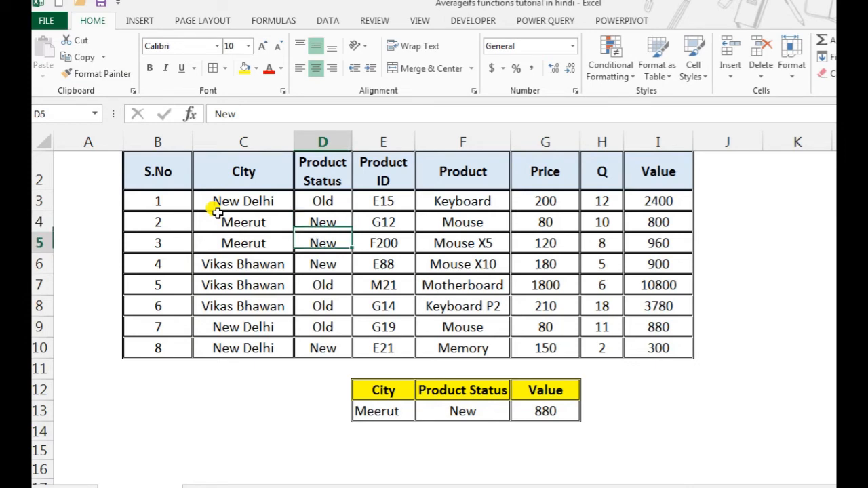
pyautogui.press('Right')
pyautogui.press('Right')
pyautogui.press('Right')
pyautogui.press('Right')
pyautogui.press('Right')
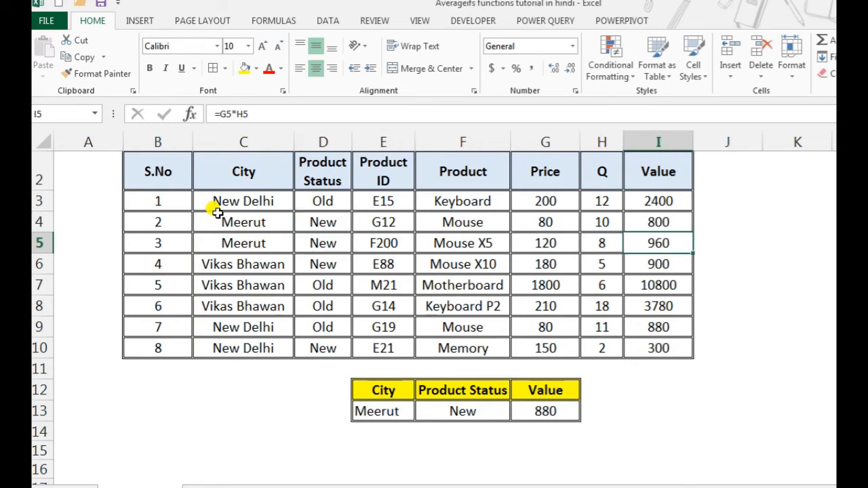
pyautogui.press('Down')
pyautogui.press('Up')
pyautogui.press('Up')
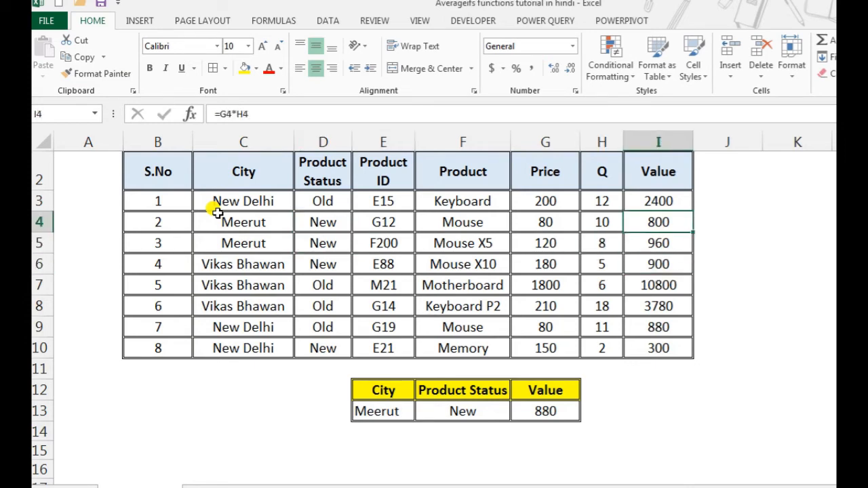
pyautogui.press('Down')
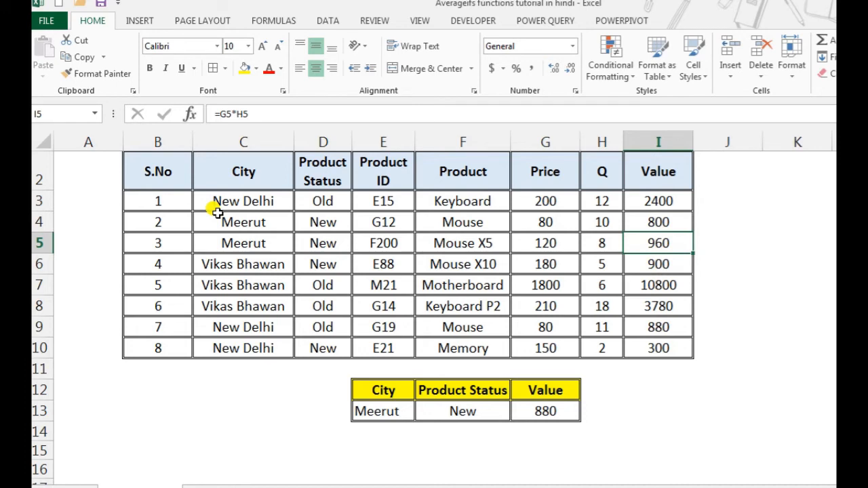
pyautogui.press('Down')
pyautogui.press('Down')
pyautogui.press('Down')
pyautogui.press('Down')
pyautogui.press('Down')
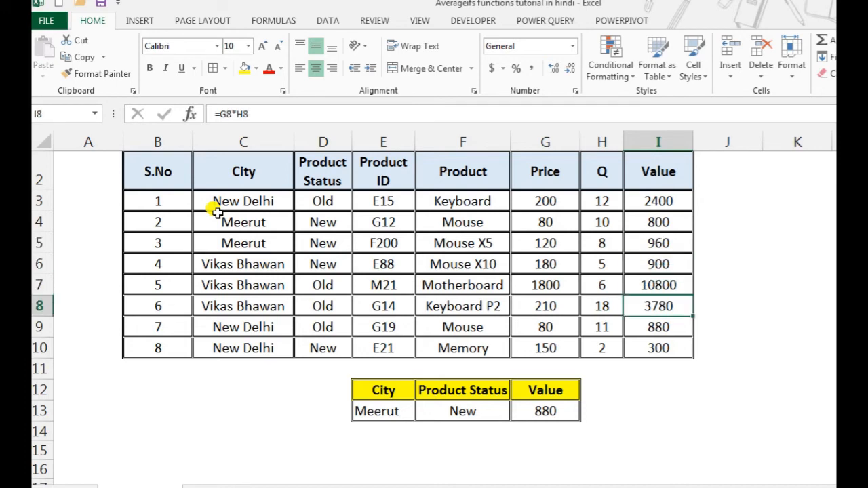
# - Change the product status criterion in F13 to "old"
pyautogui.press('Left')
pyautogui.press('Left')
pyautogui.press('Down')
pyautogui.press('Down')
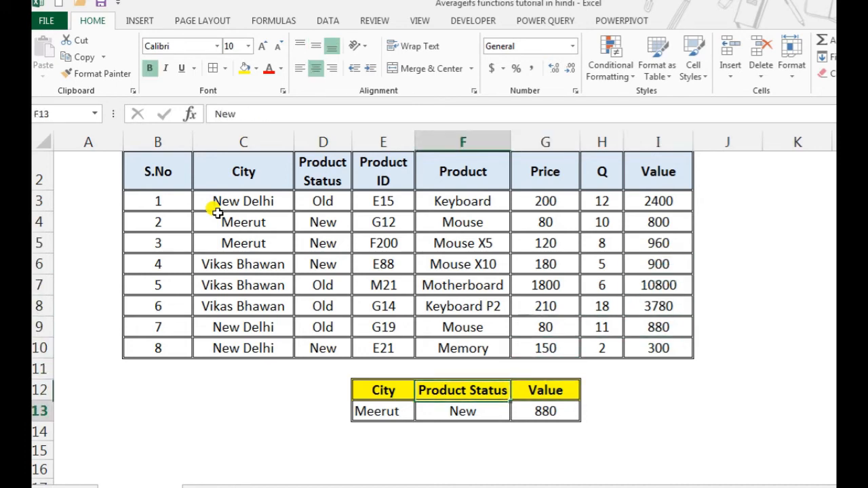
pyautogui.press('Left')
pyautogui.press('Down')
pyautogui.write('old')
pyautogui.press('Return')
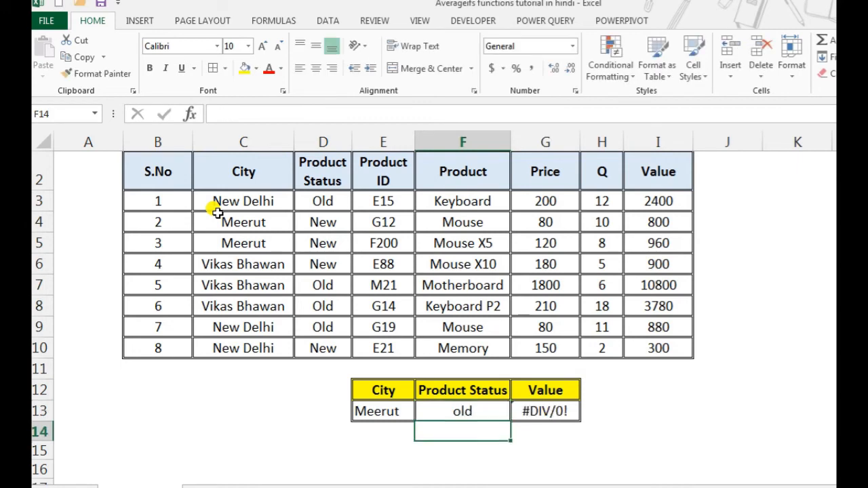
# - Inspect the AVERAGEIFS formula in G13 and the Product Status entry of the first Meerut row
pyautogui.press('Up')
pyautogui.press('Right')
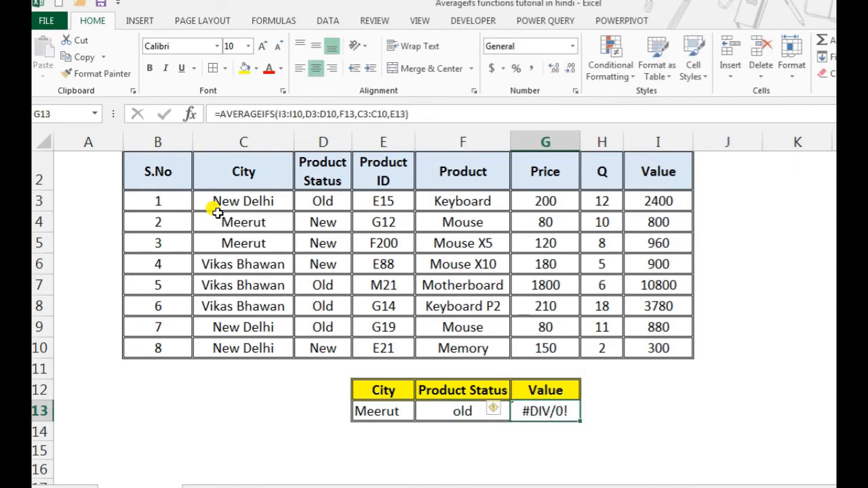
pyautogui.click(302, 221)
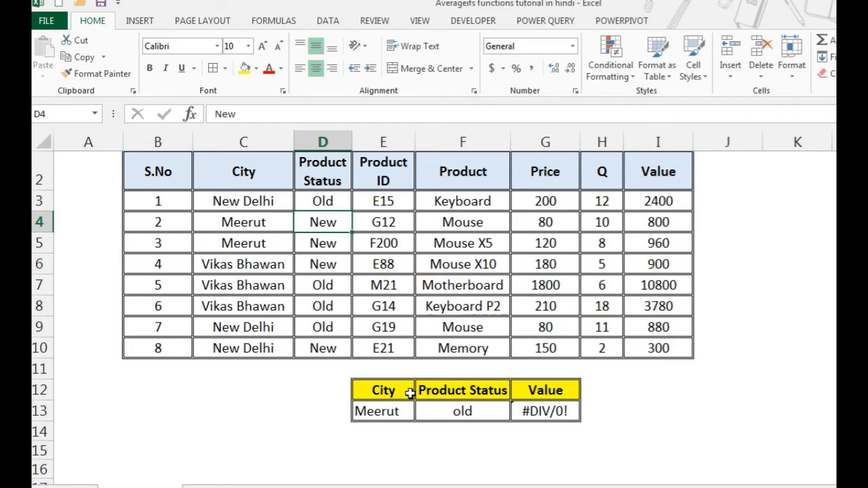
# - Change the product status criterion in F13 to "new"
pyautogui.click(442, 404)
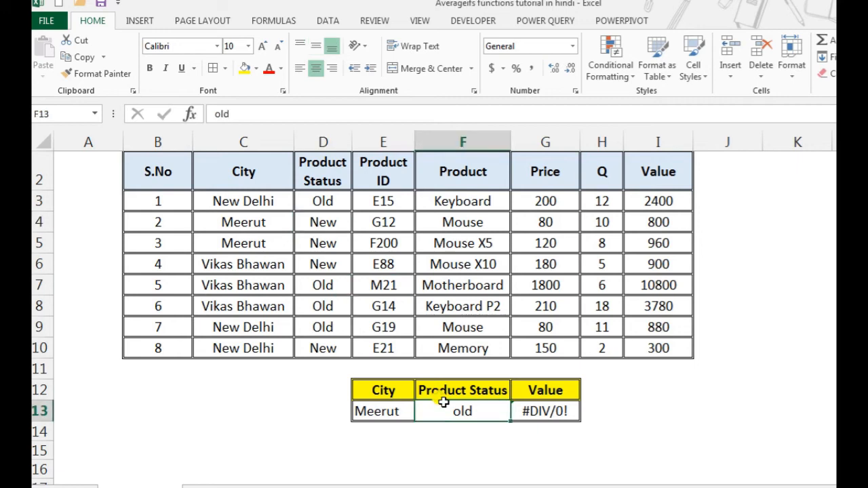
pyautogui.write('new')
pyautogui.press('Return')
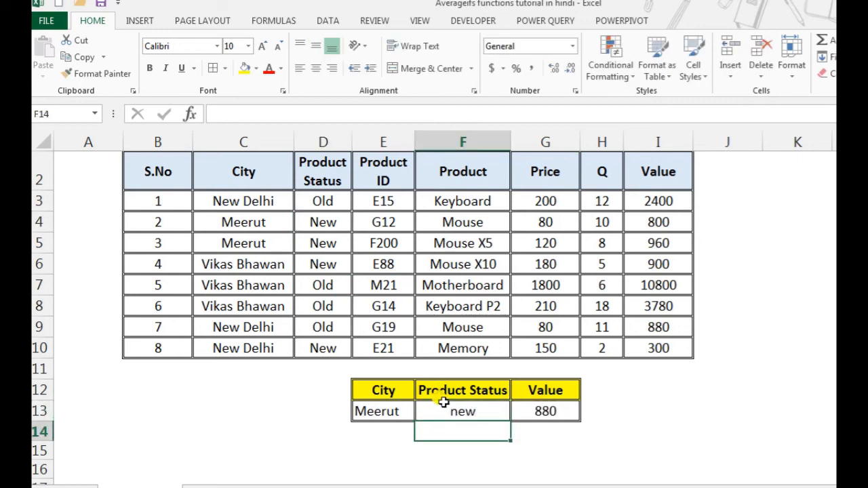
# - Change the first criteria range of the AVERAGEIFS formula in G13 to D2:D10 to test unequal range sizes
pyautogui.click(547, 411)
pyautogui.doubleClick(546, 411)
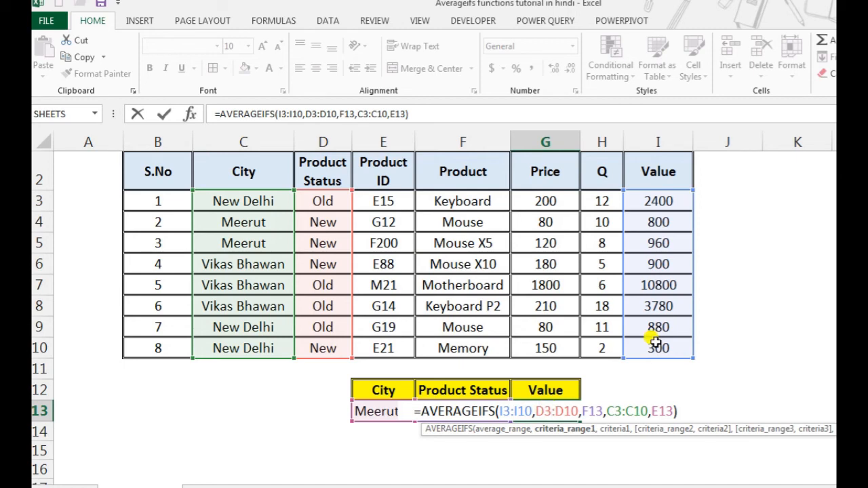
pyautogui.press('Return')
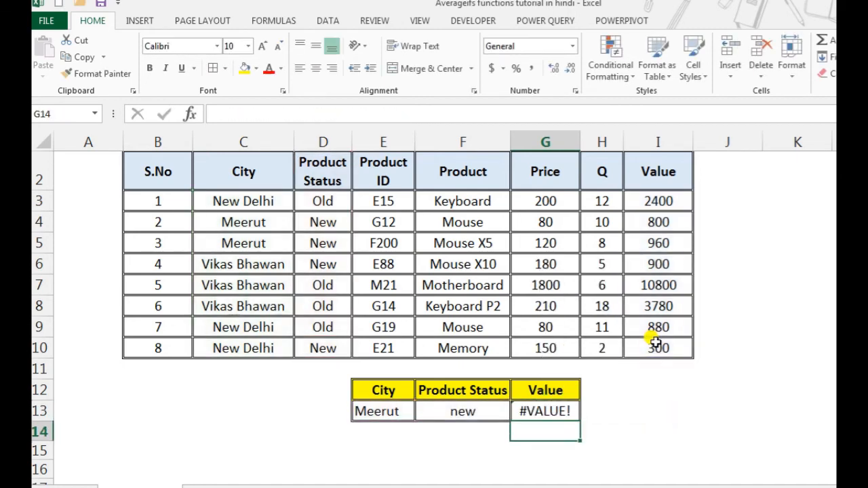
# - Reopen the AVERAGEIFS formula in G13 and compare its criteria ranges with the average range
pyautogui.press('Up')
pyautogui.press('Left')
pyautogui.press('Right')
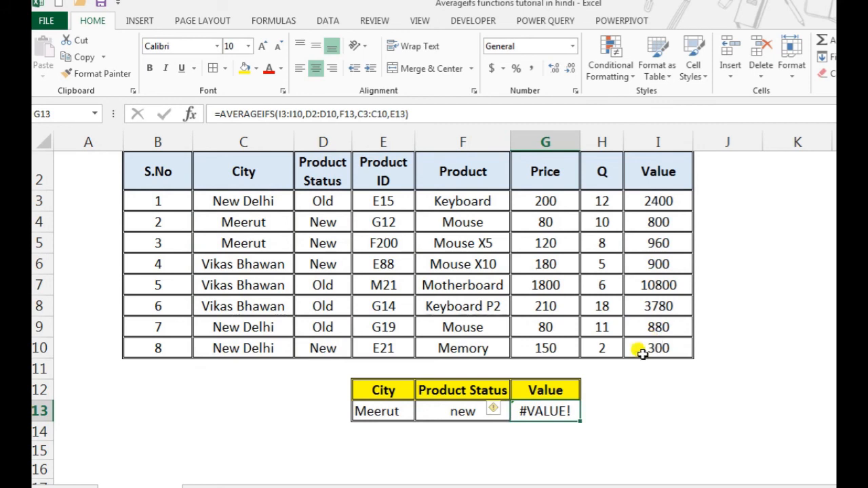
pyautogui.doubleClick(548, 405)
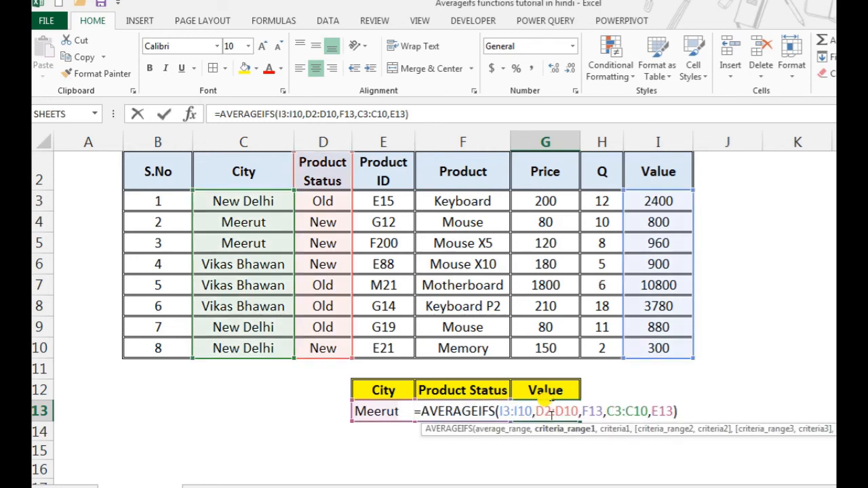